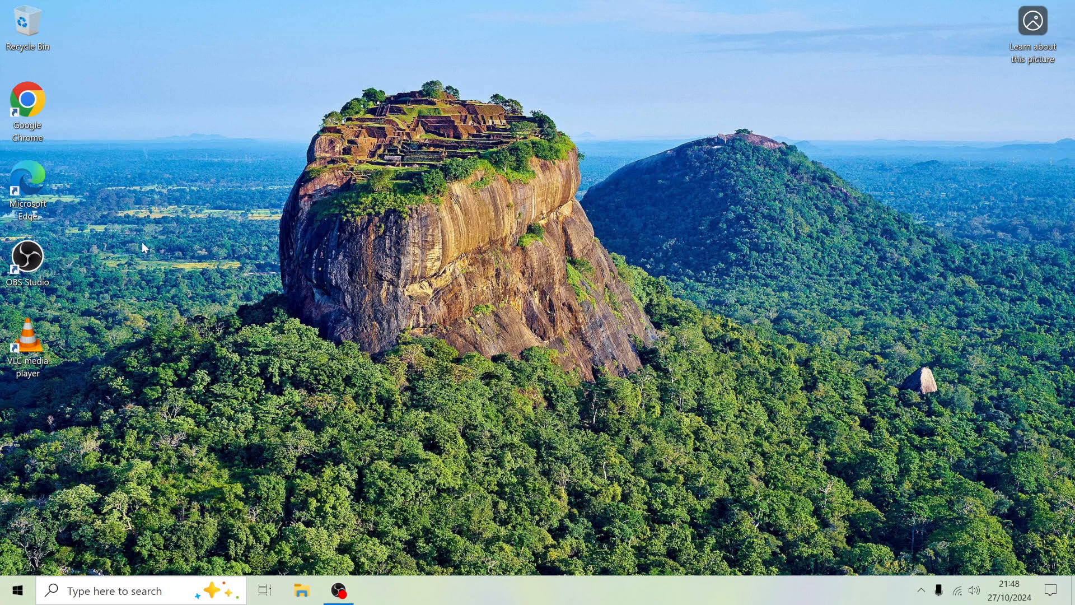
Open Google Chrome in a maximized window and search Google for "ubuntu".
double_click(39, 102)
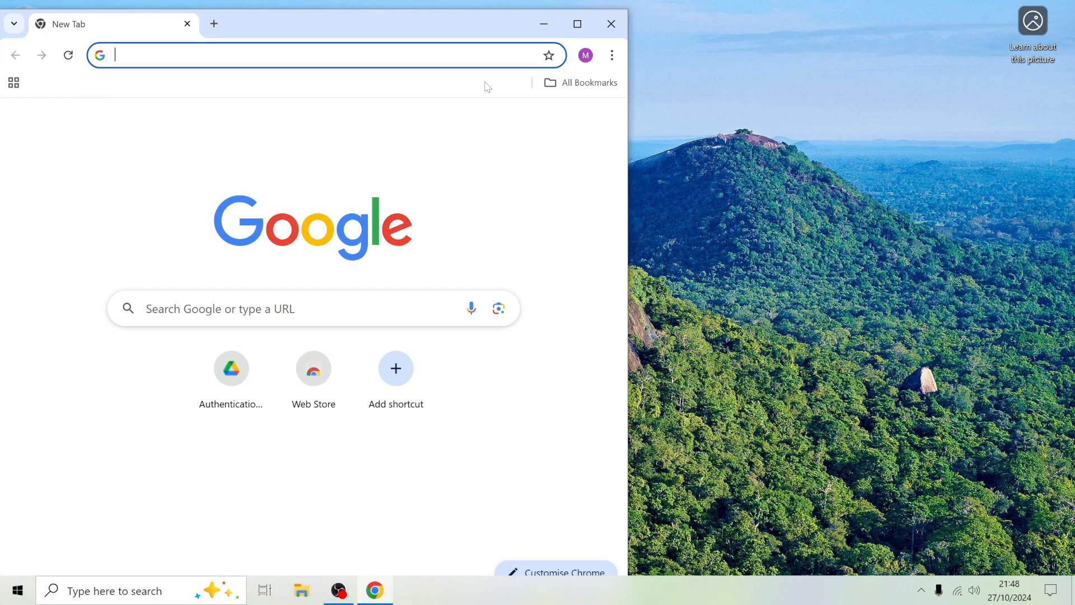
left_click(577, 24)
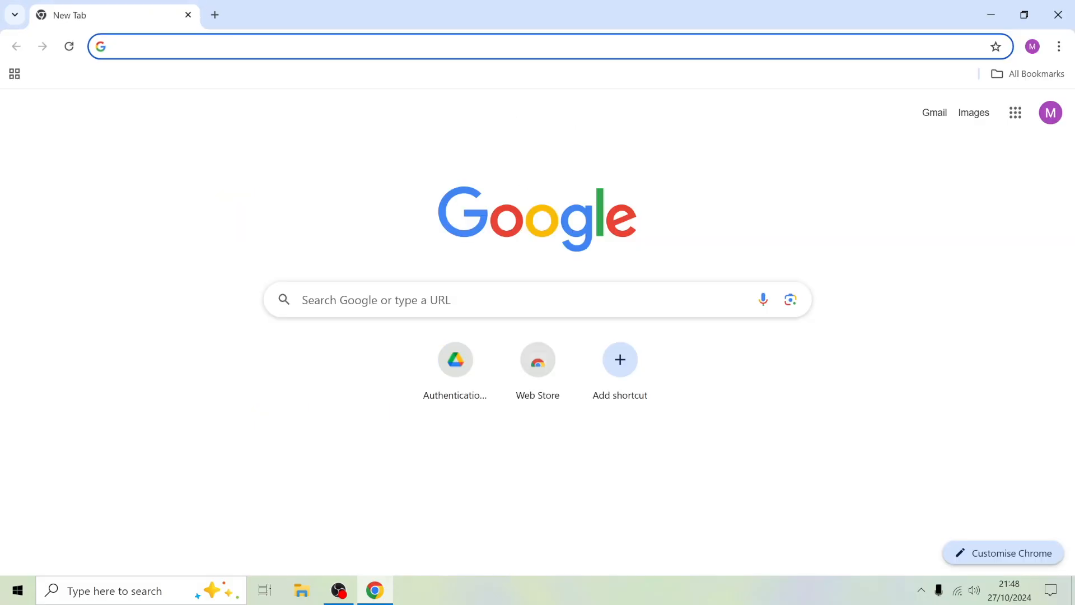
left_click(425, 299)
type("ubuntu")
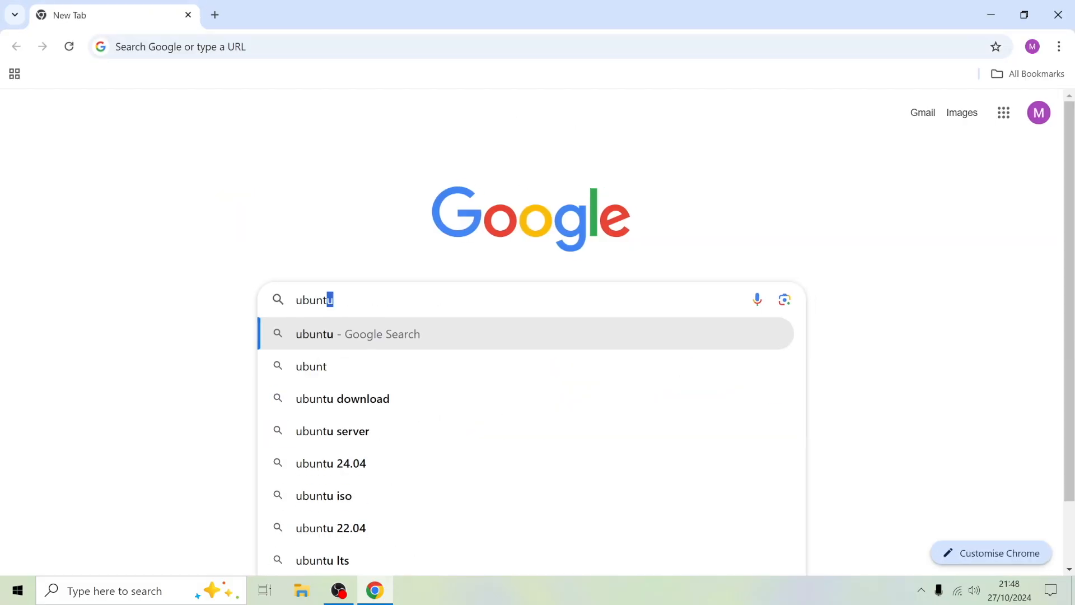
key("Return")
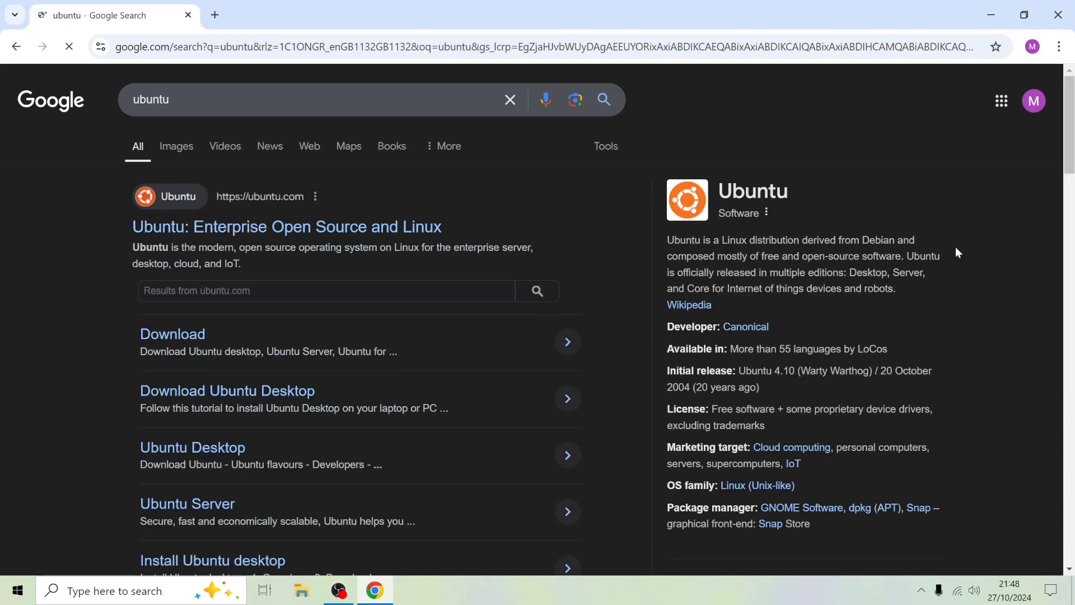
Open the official ubuntu.com site, accept all its trackers, and go to the Ubuntu Desktop download page.
left_click(340, 234)
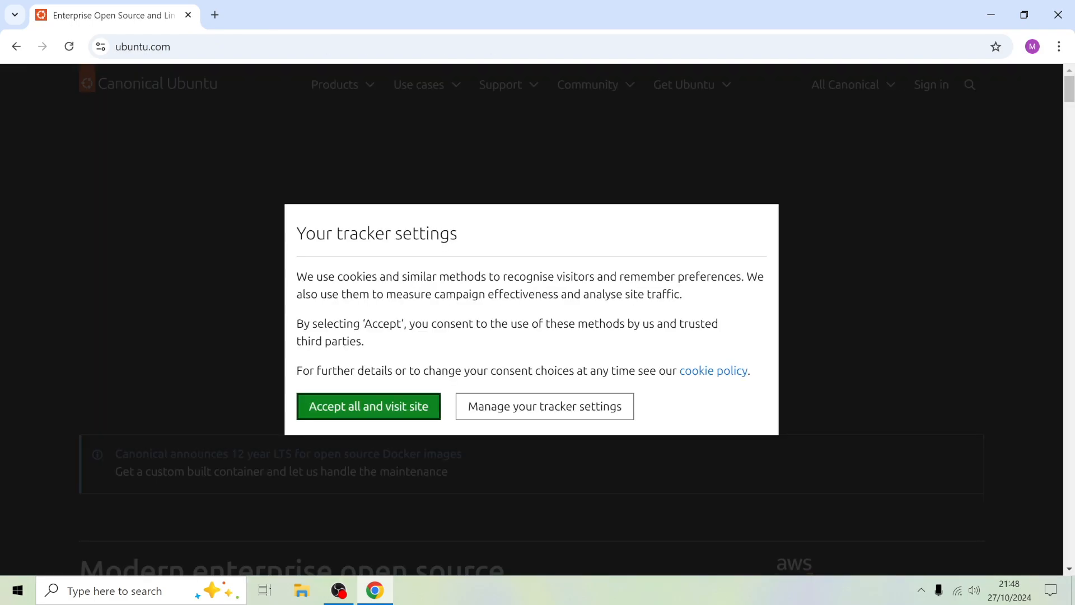
left_click(401, 407)
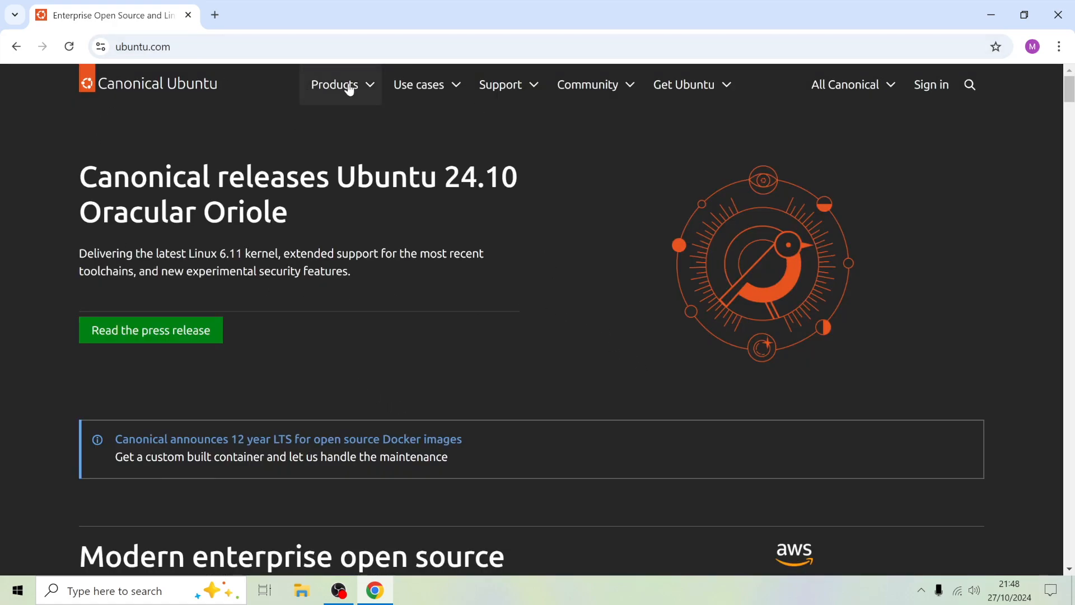
left_click(702, 89)
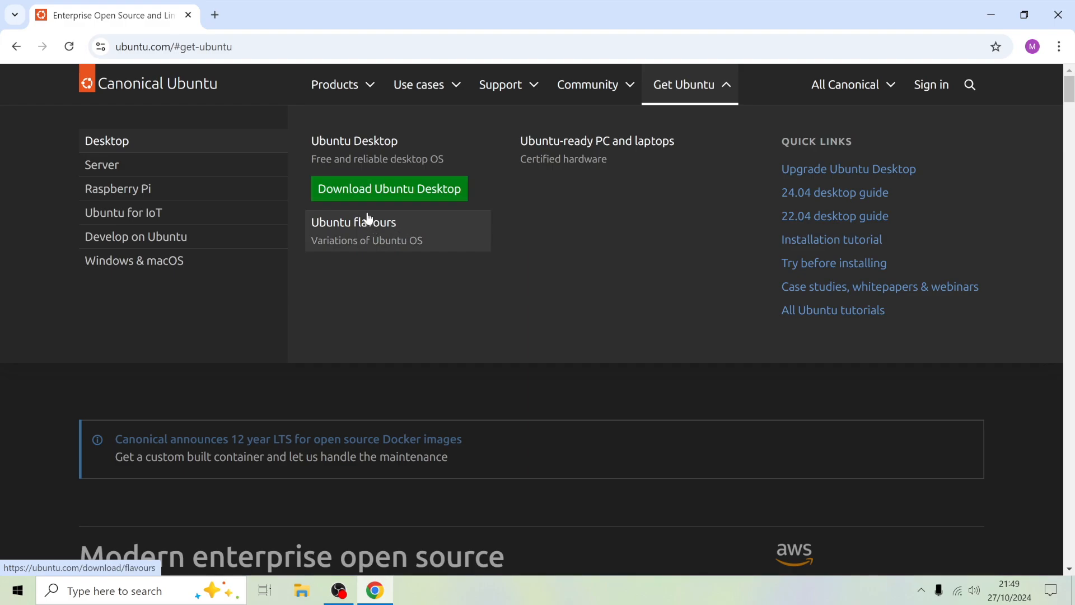
left_click(410, 190)
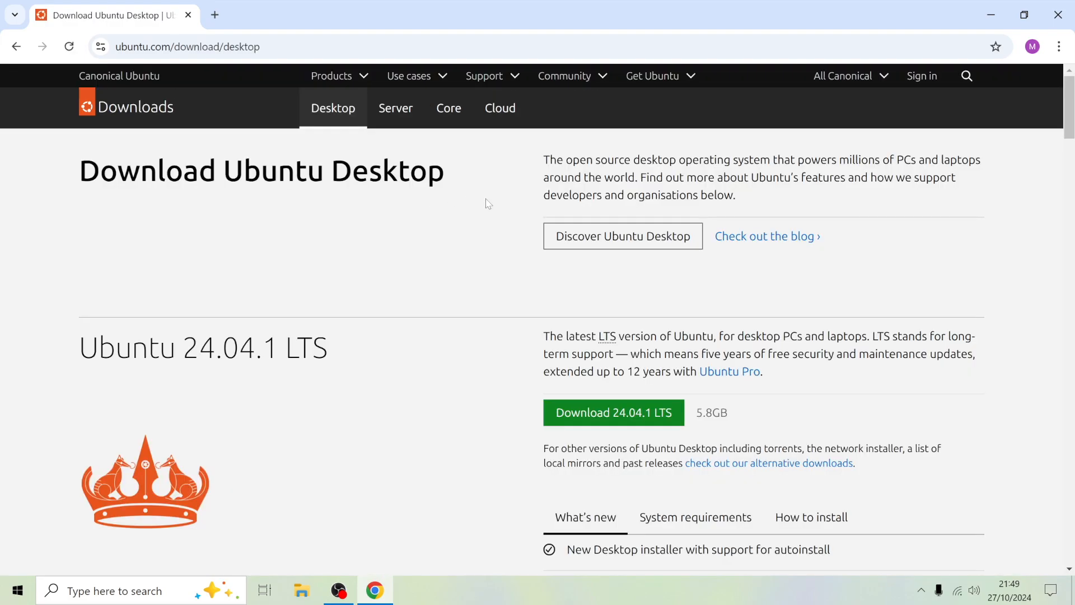
Compare the Ubuntu 24.04.1 LTS and Ubuntu 24.10 sections, examining their support periods and new features.
scroll(729, 387, "down", 3)
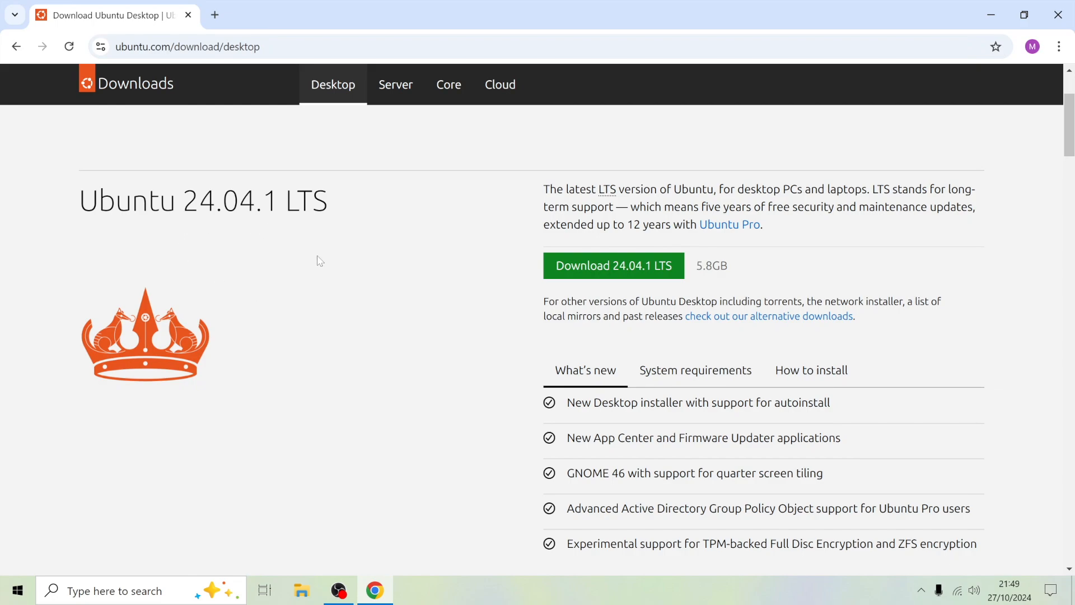
scroll(506, 289, "down", 4)
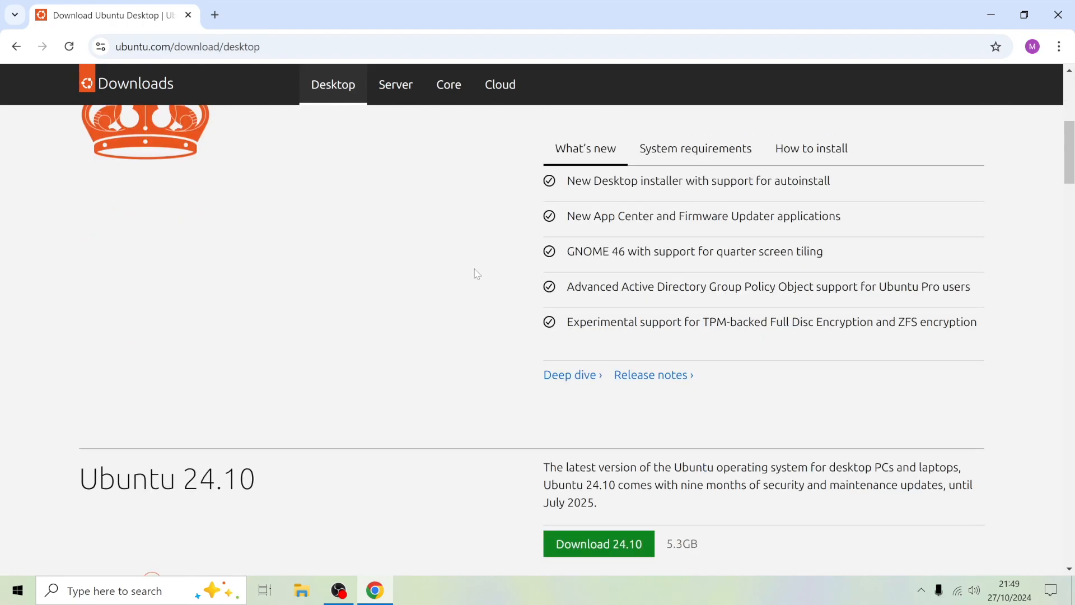
scroll(476, 271, "down", 4)
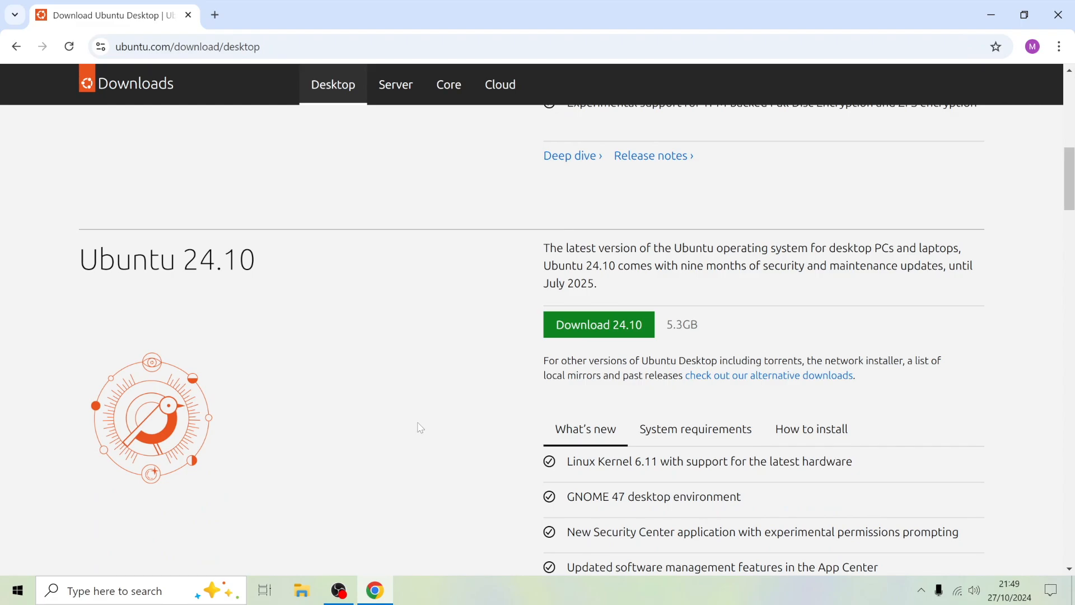
scroll(420, 427, "up", 4)
scroll(421, 428, "down", 1)
scroll(421, 428, "up", 6)
scroll(391, 365, "up", 3)
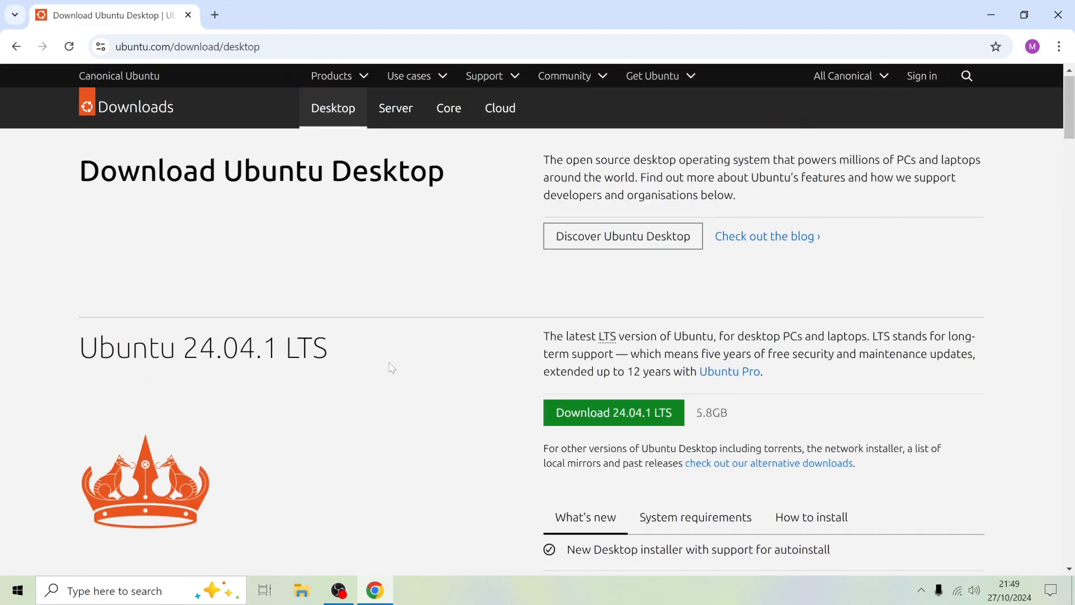
scroll(391, 365, "down", 1)
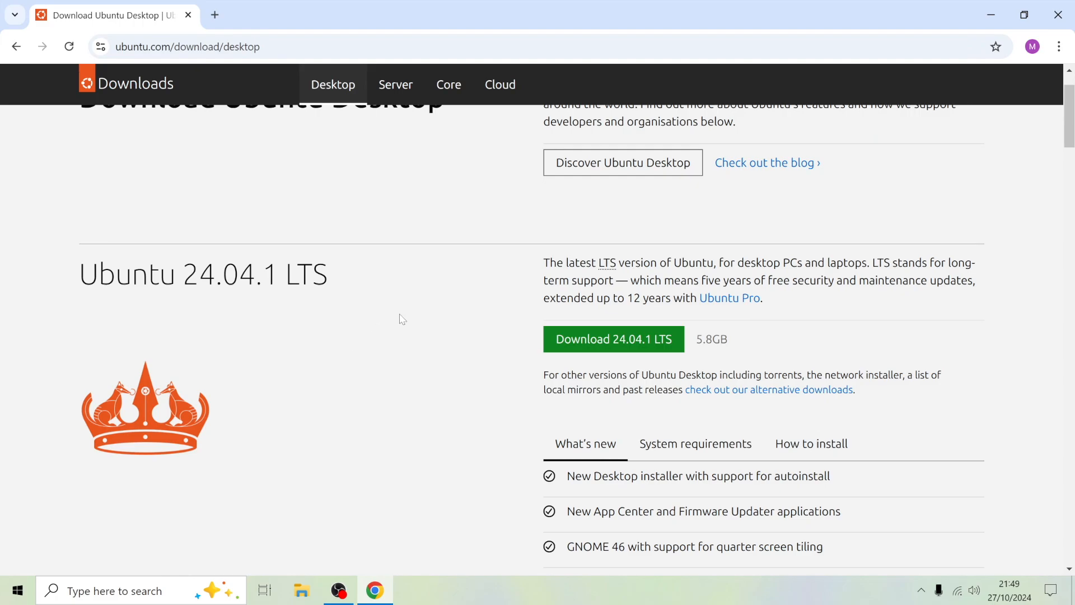
scroll(400, 318, "down", 6)
scroll(416, 457, "down", 3)
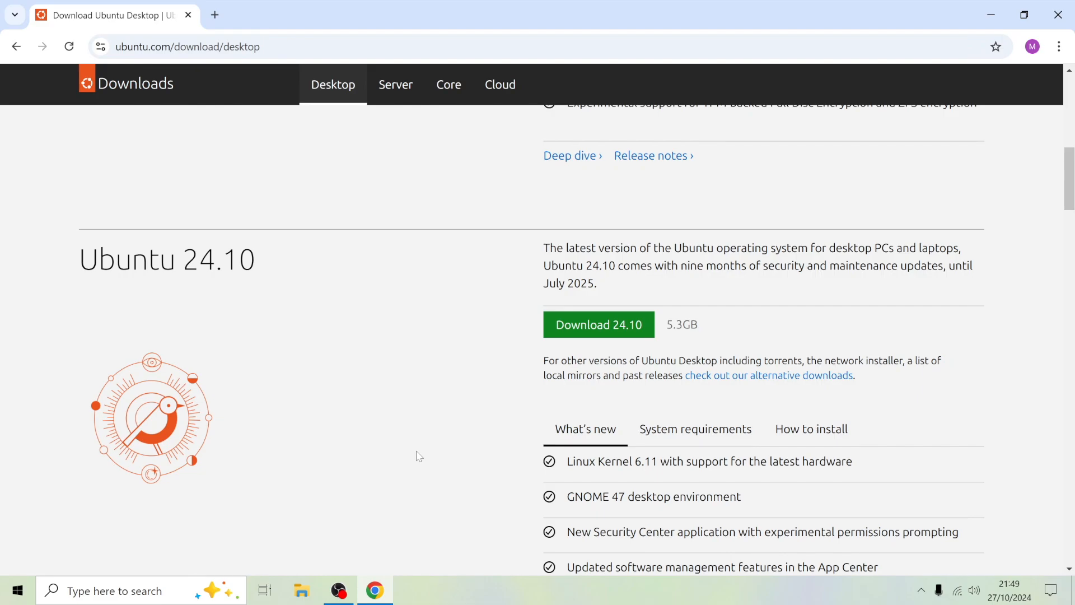
scroll(385, 384, "down", 1)
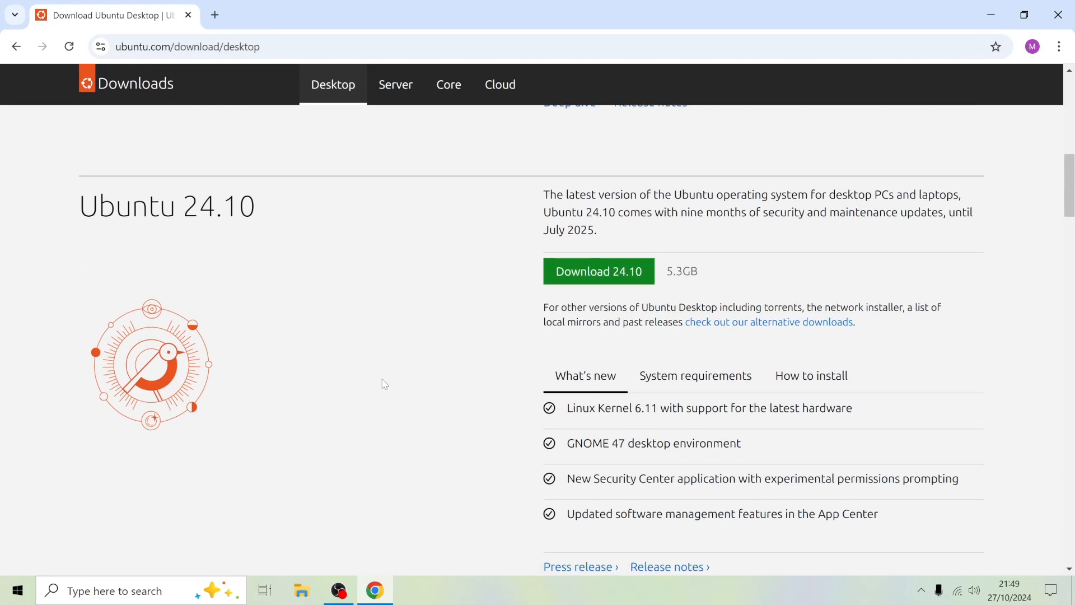
scroll(461, 364, "up", 2)
scroll(460, 364, "down", 2)
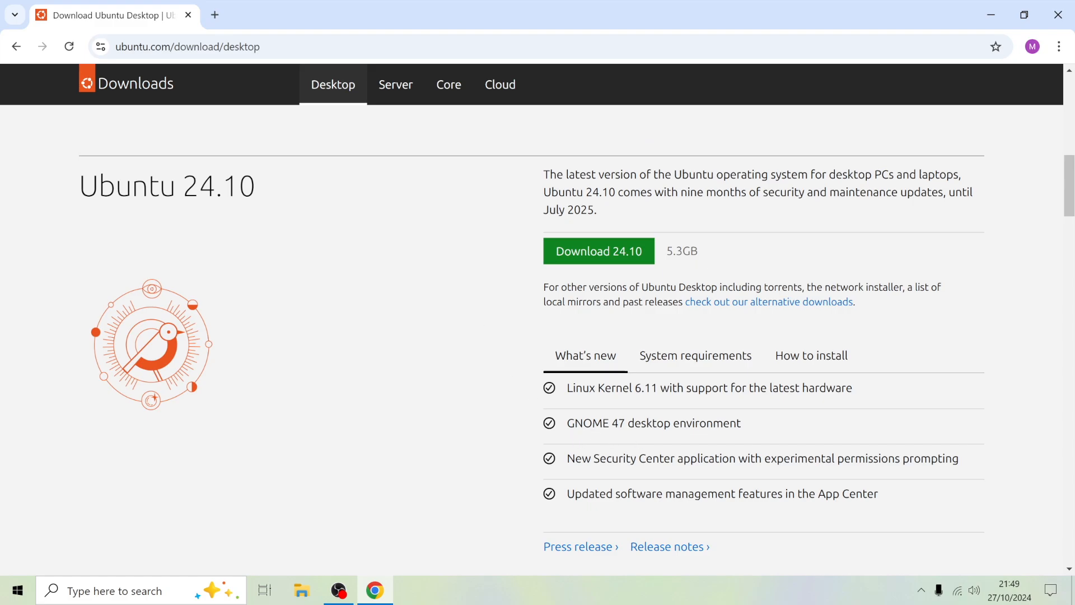
scroll(644, 436, "up", 8)
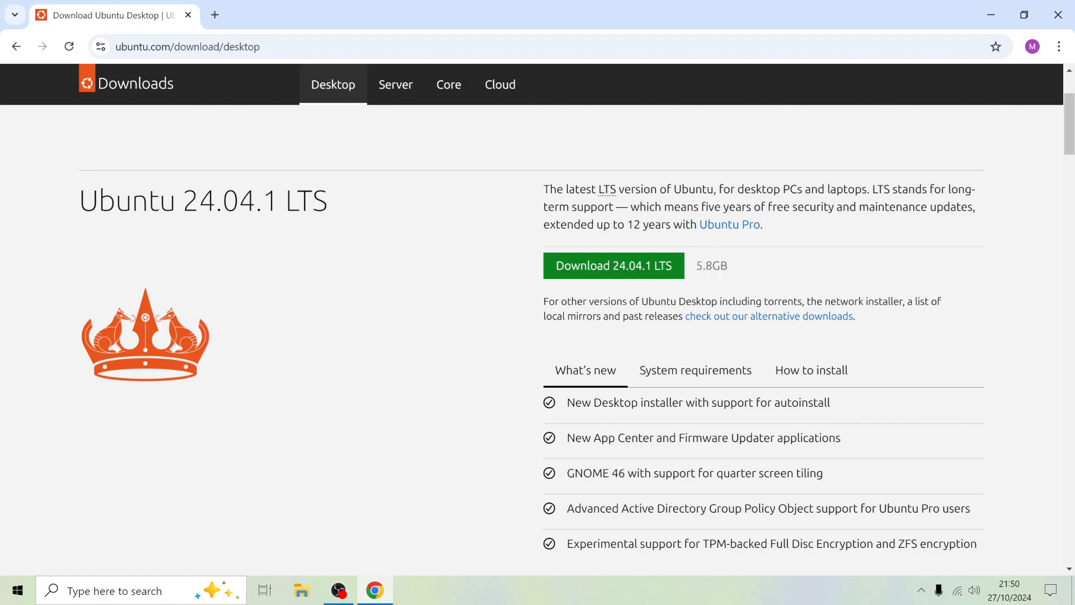
scroll(648, 430, "down", 1)
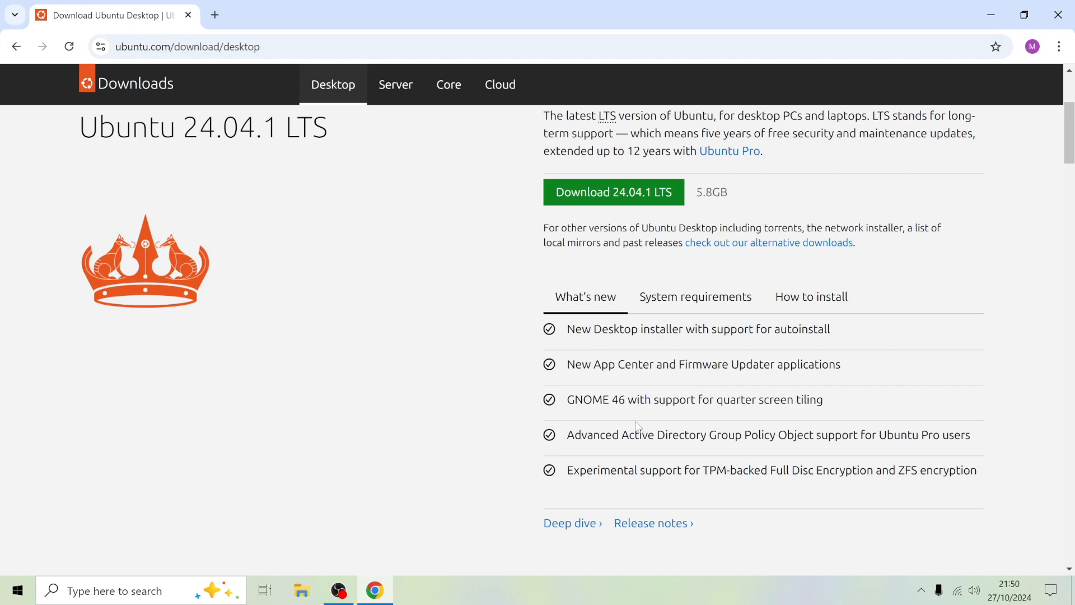
scroll(571, 451, "down", 2)
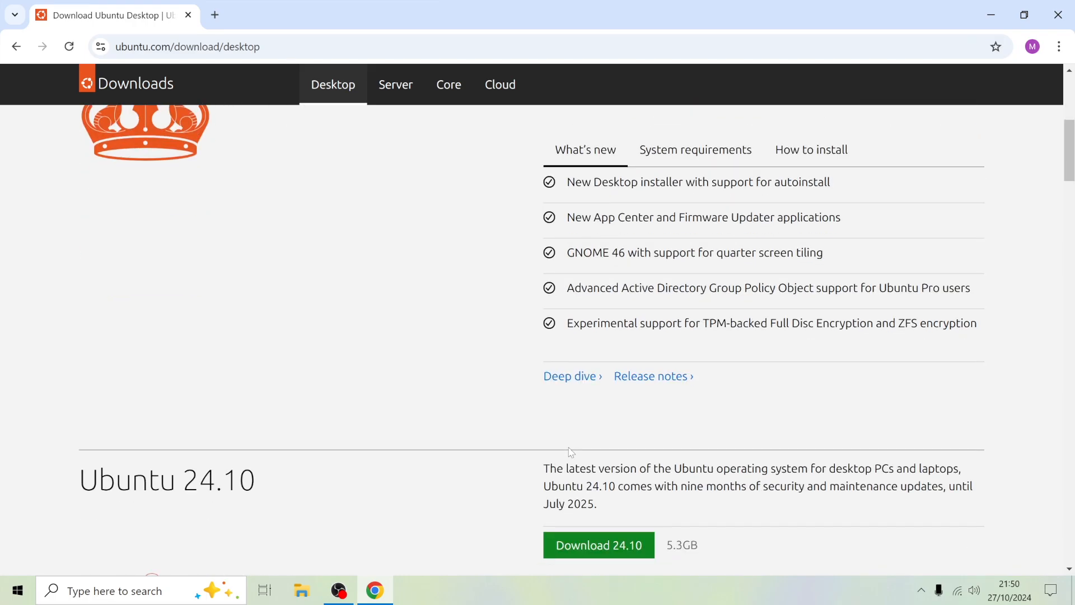
scroll(571, 451, "down", 3)
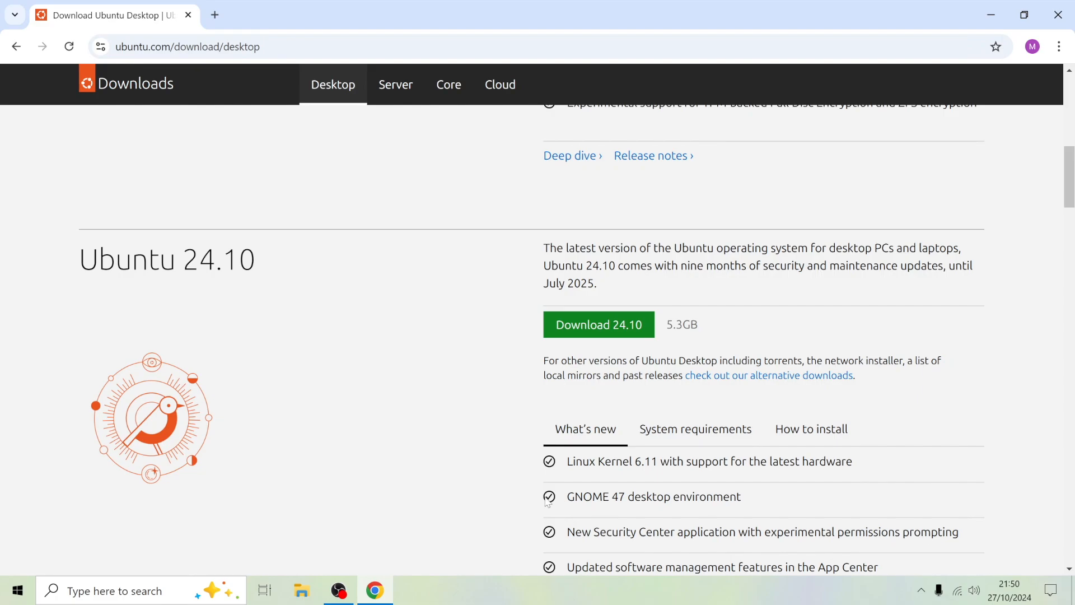
scroll(548, 501, "up", 7)
scroll(450, 416, "up", 1)
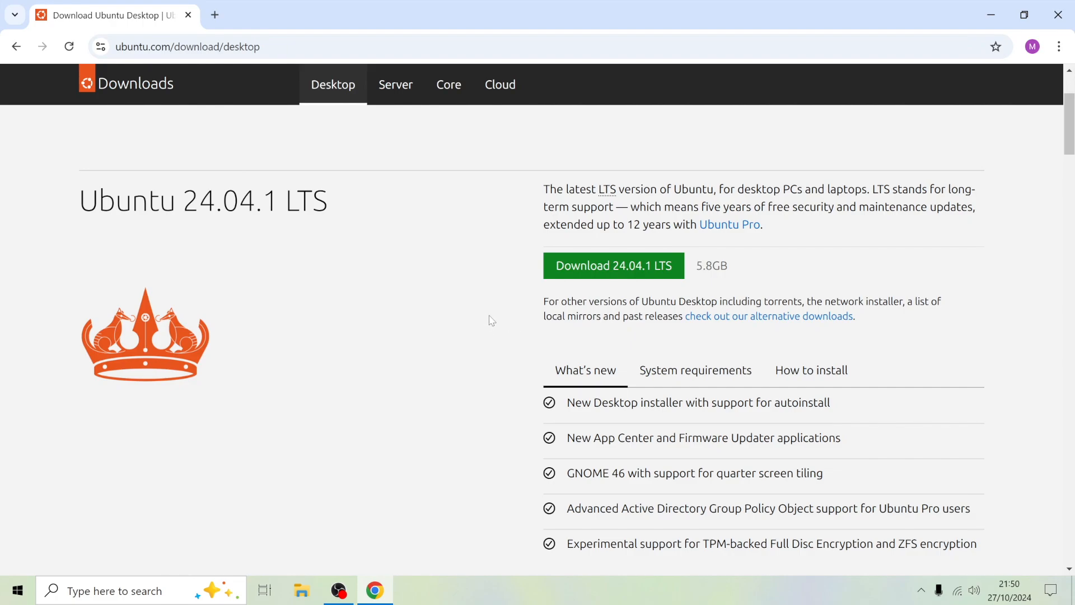
Download the Ubuntu 24.10 desktop image and check its progress in the recent download history.
scroll(474, 303, "down", 7)
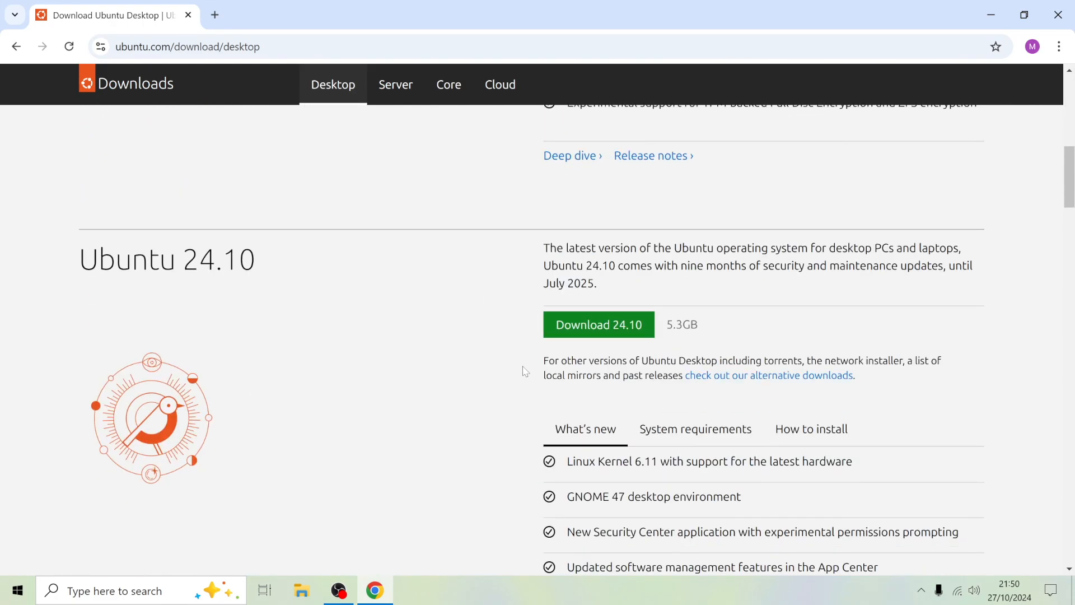
scroll(511, 362, "down", 1)
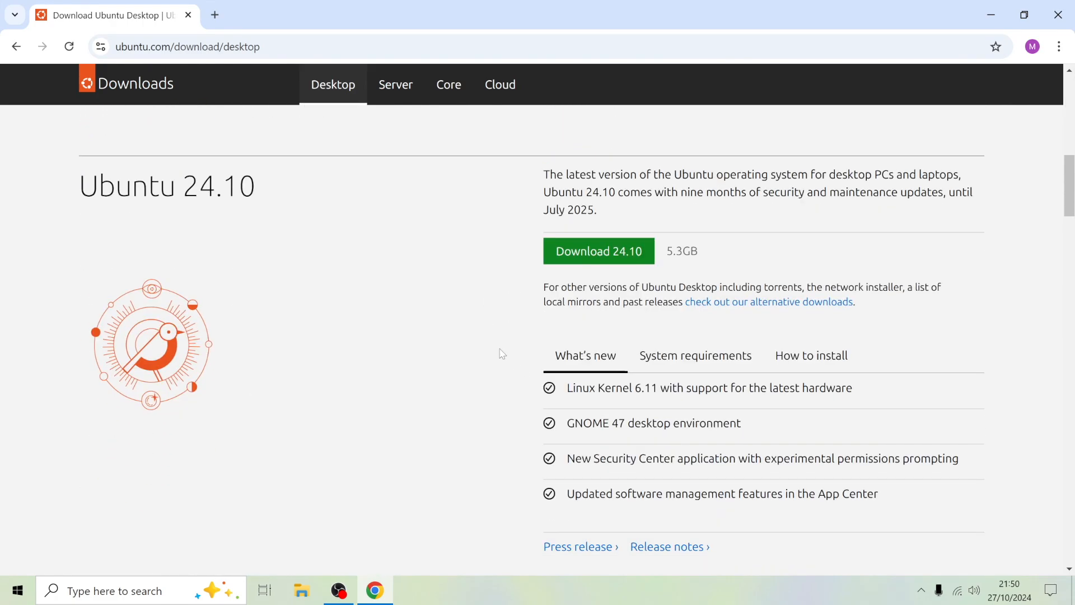
left_click(610, 253)
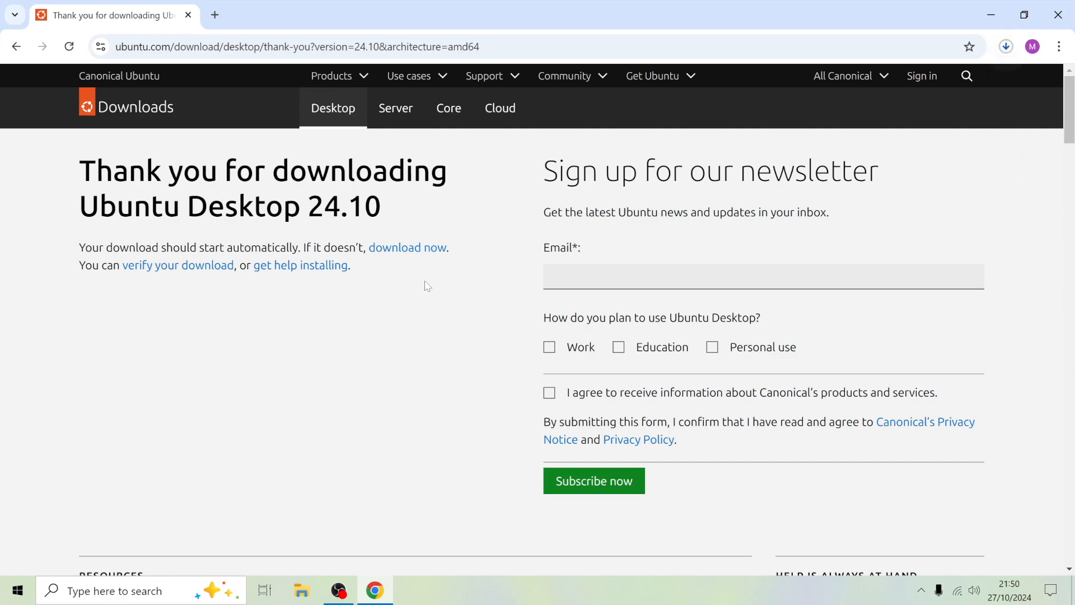
left_click(1008, 48)
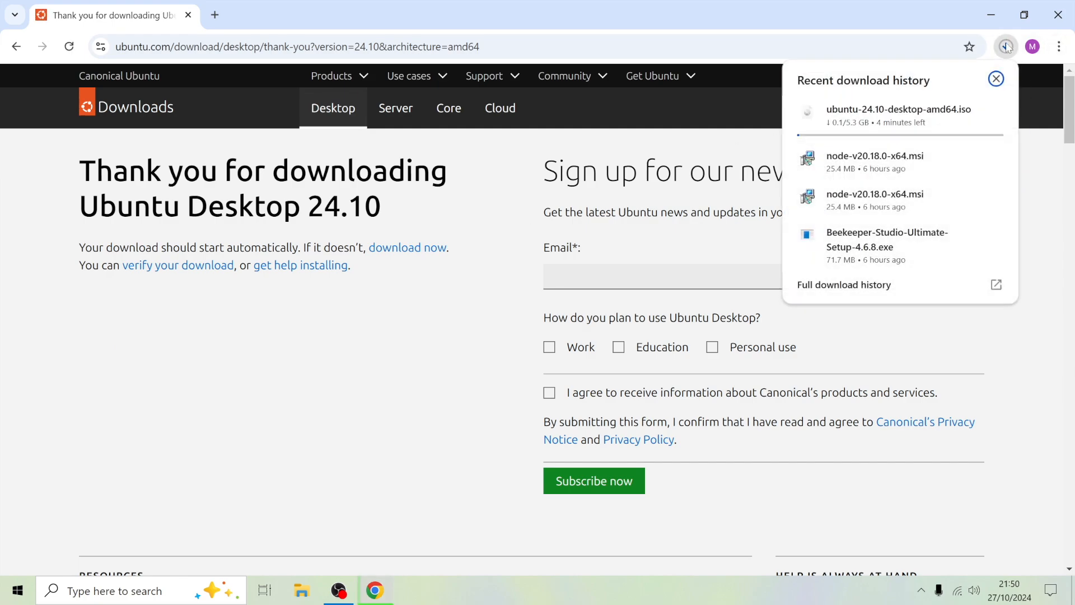
mouse_move(933, 137)
left_click(1040, 144)
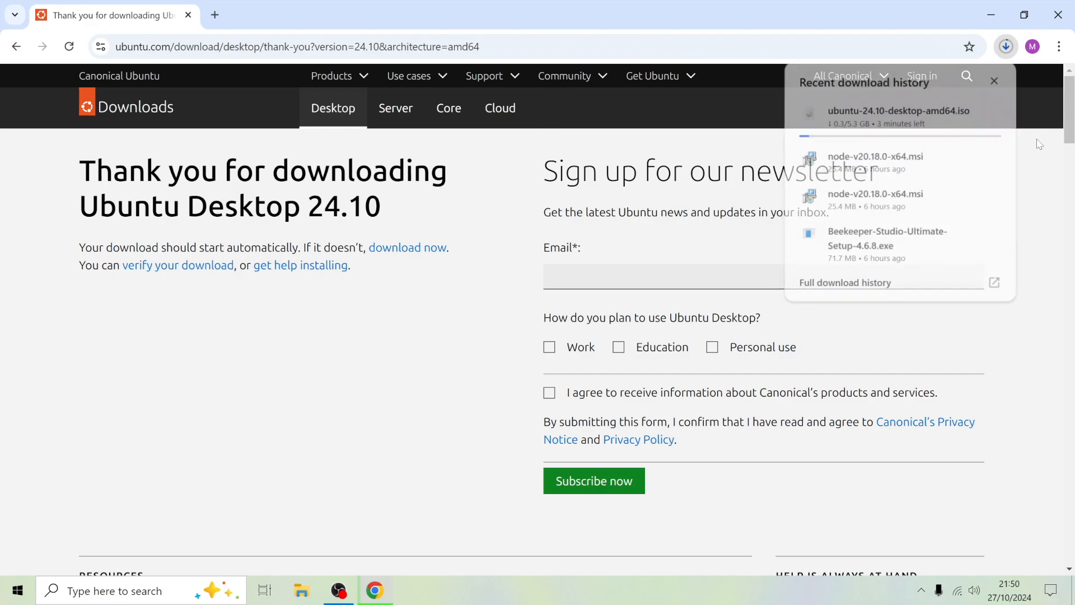
Search Google for "balena etcher" in a new browser tab.
left_click(214, 15)
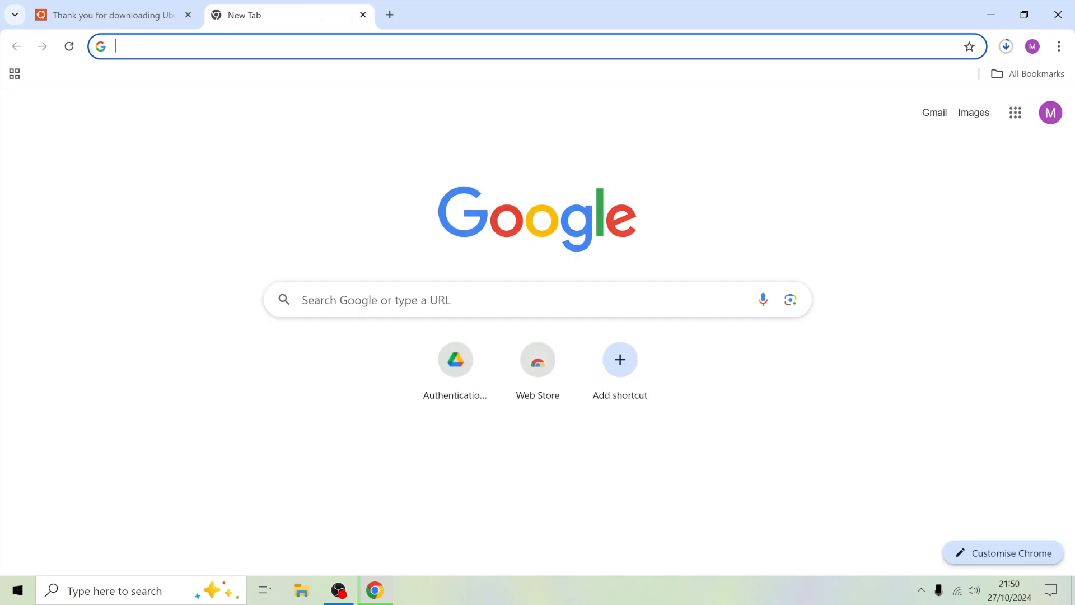
left_click(426, 300)
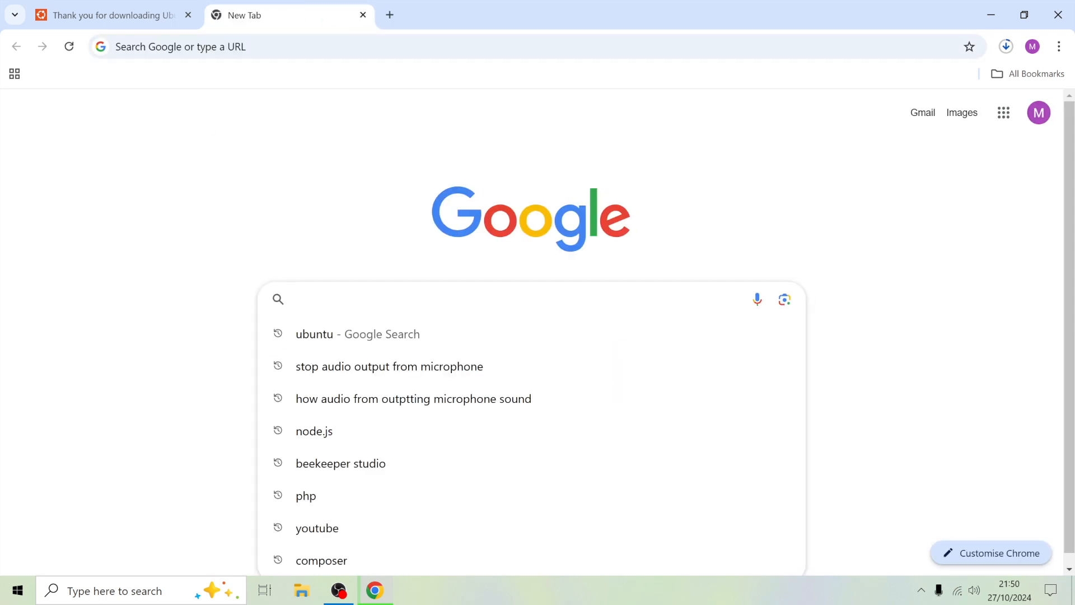
type("balena")
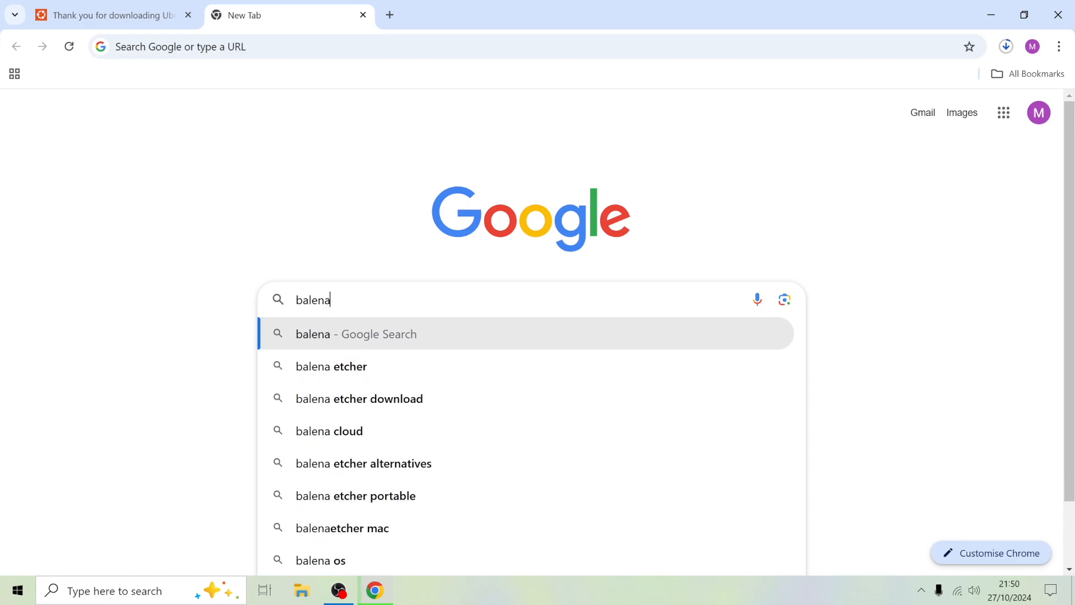
type(" etcher")
key("Return")
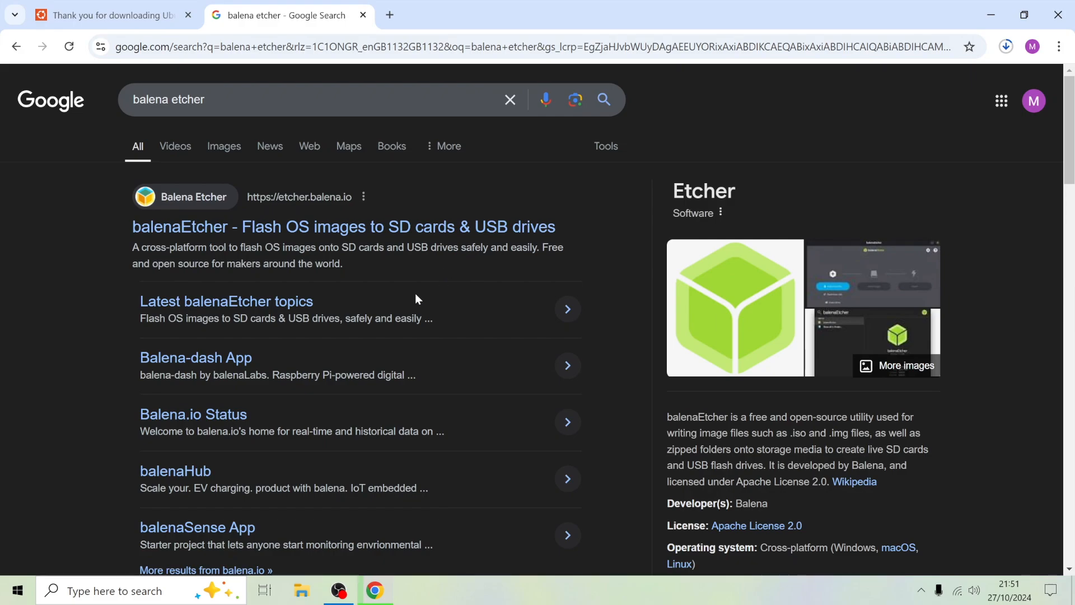
Open the official balenaEtcher website from the search results and accept all cookies.
left_click(370, 231)
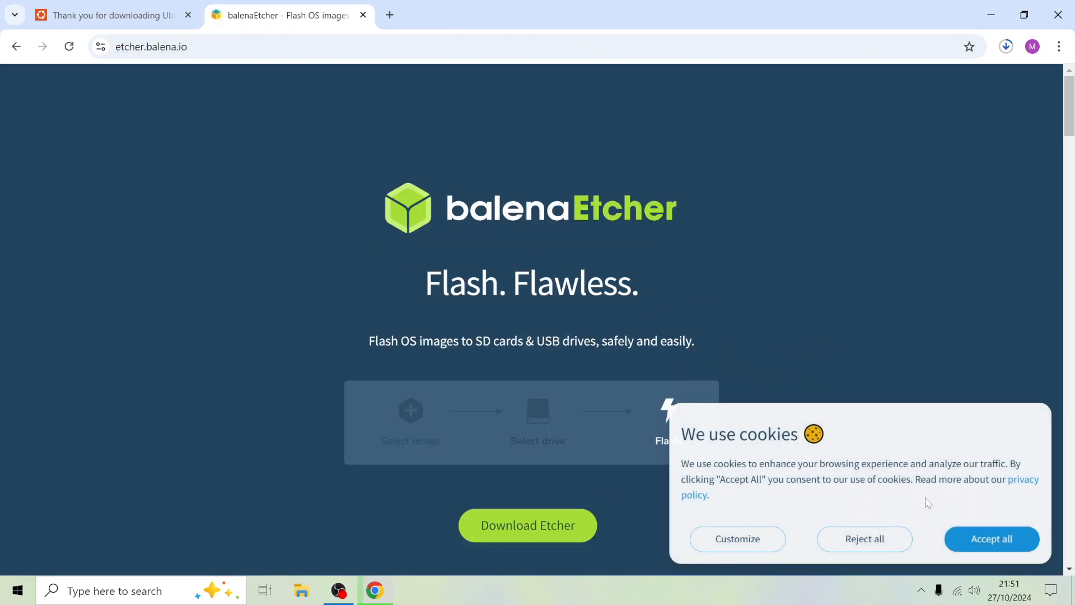
left_click(972, 541)
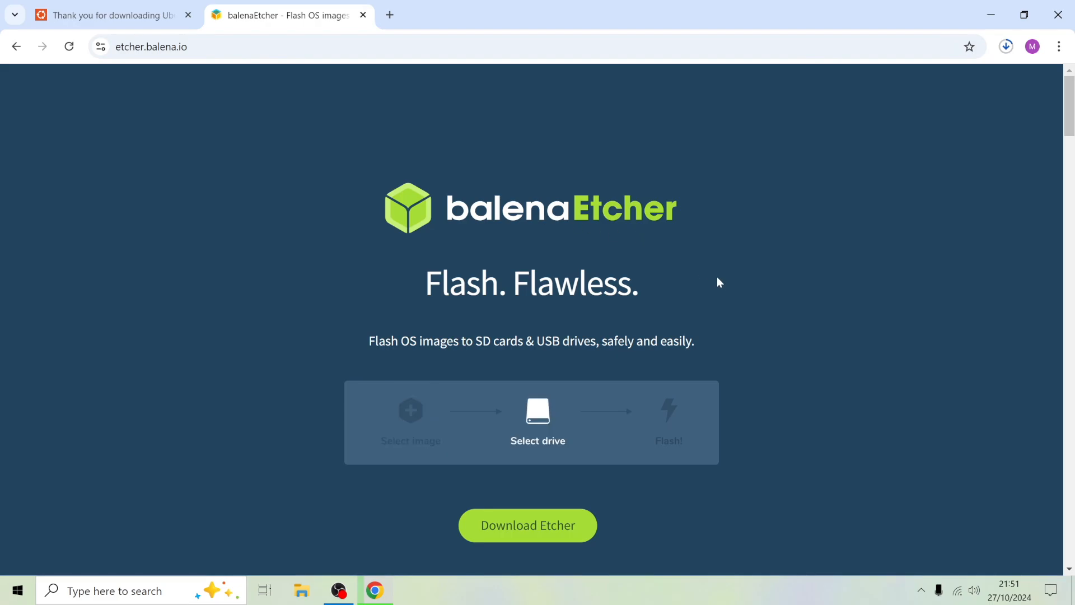
scroll(722, 251, "down", 4)
scroll(738, 250, "up", 3)
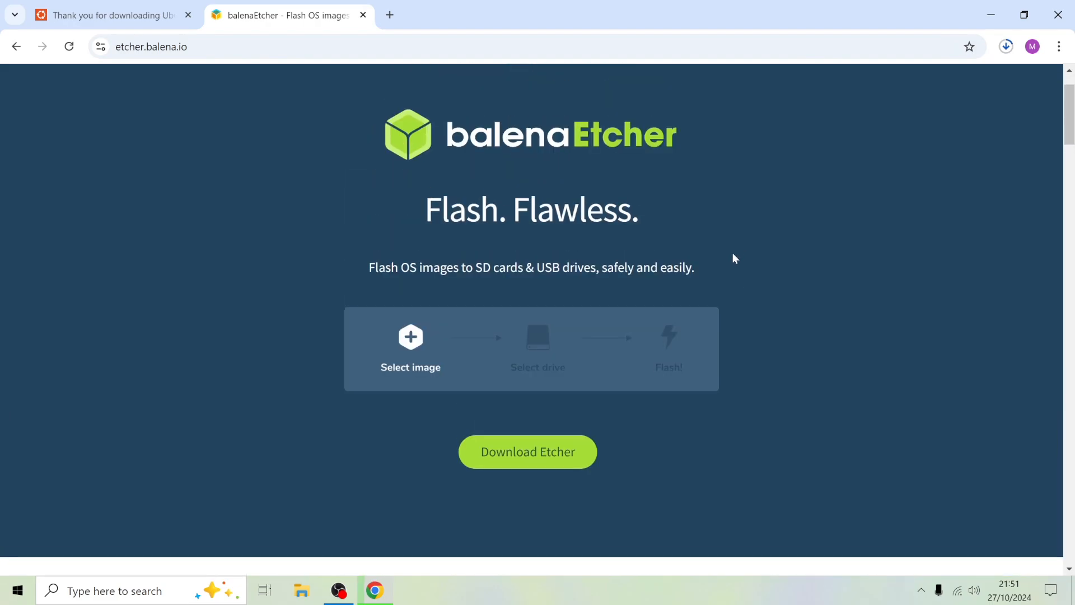
Download the Etcher for Windows (x86|x64) installer and check it in the recent download history.
left_click(532, 452)
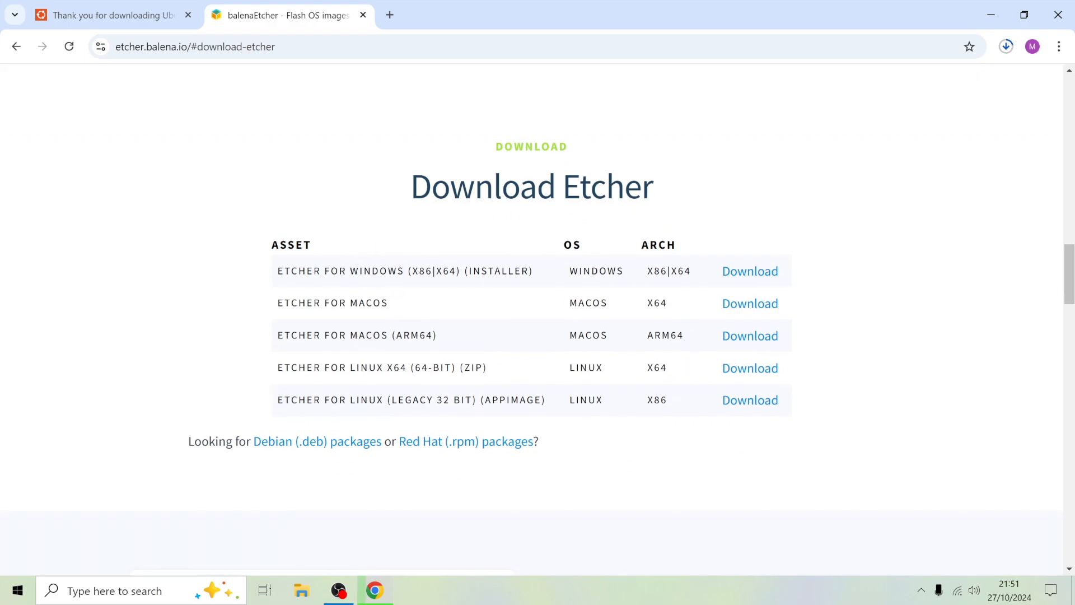
left_click(740, 272)
left_click(1006, 47)
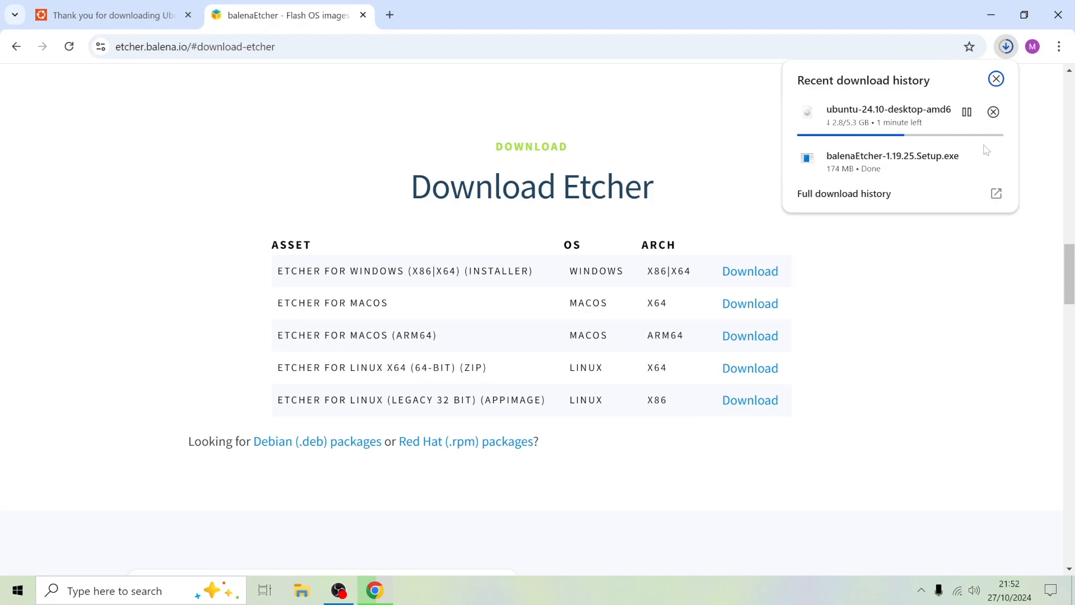
Show the downloaded balenaEtcher-1.19.25.Setup file in its folder, minimise the browser, and run the installer to install and launch balenaEtcher.
mouse_move(965, 165)
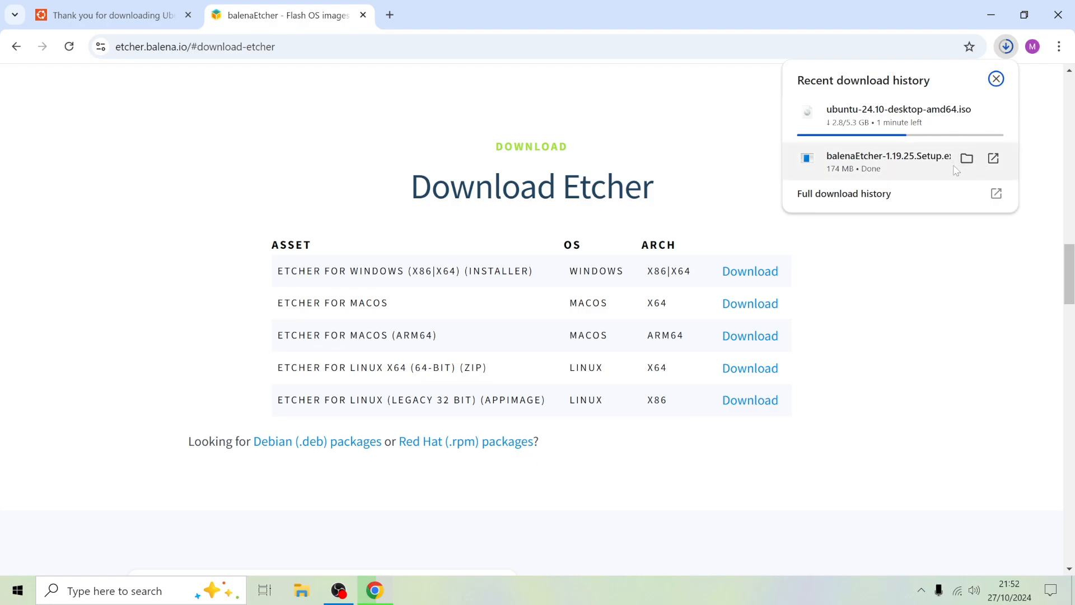
left_click(968, 159)
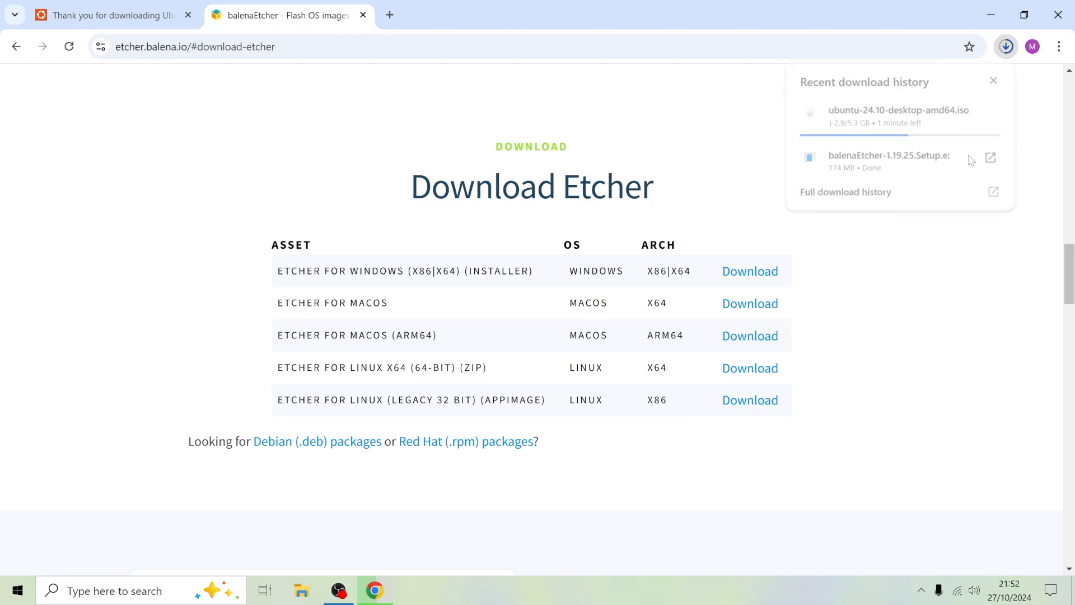
left_click(991, 16)
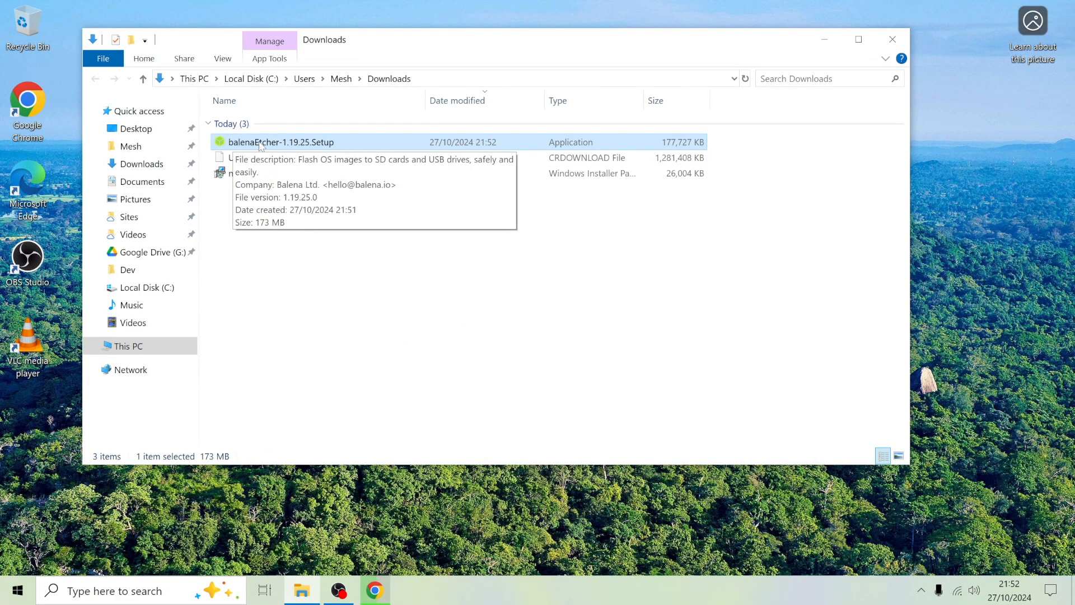
double_click(260, 143)
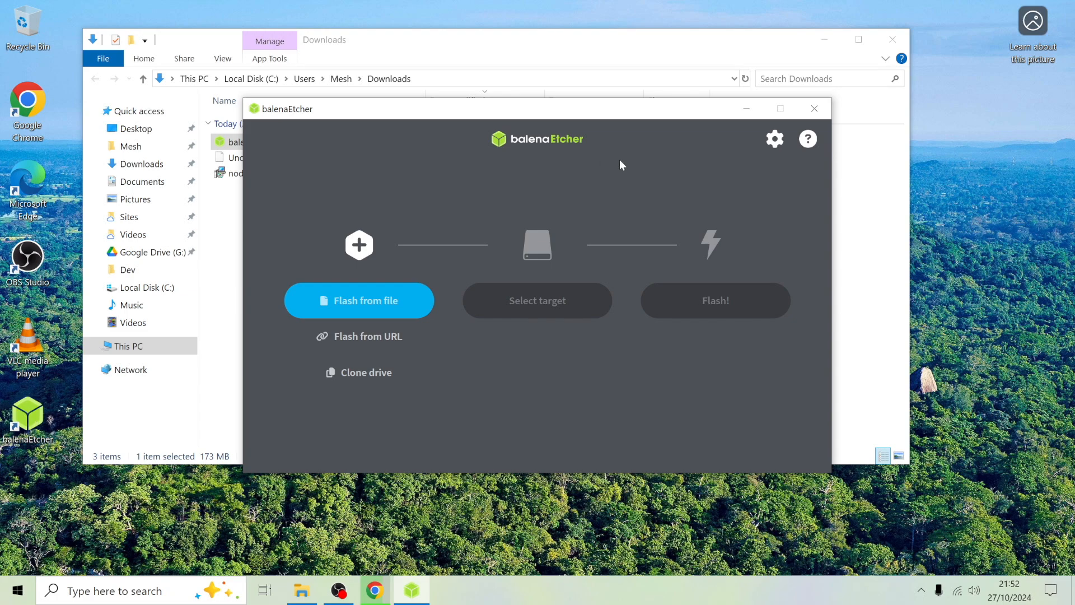
left_click_drag(676, 112, 675, 149)
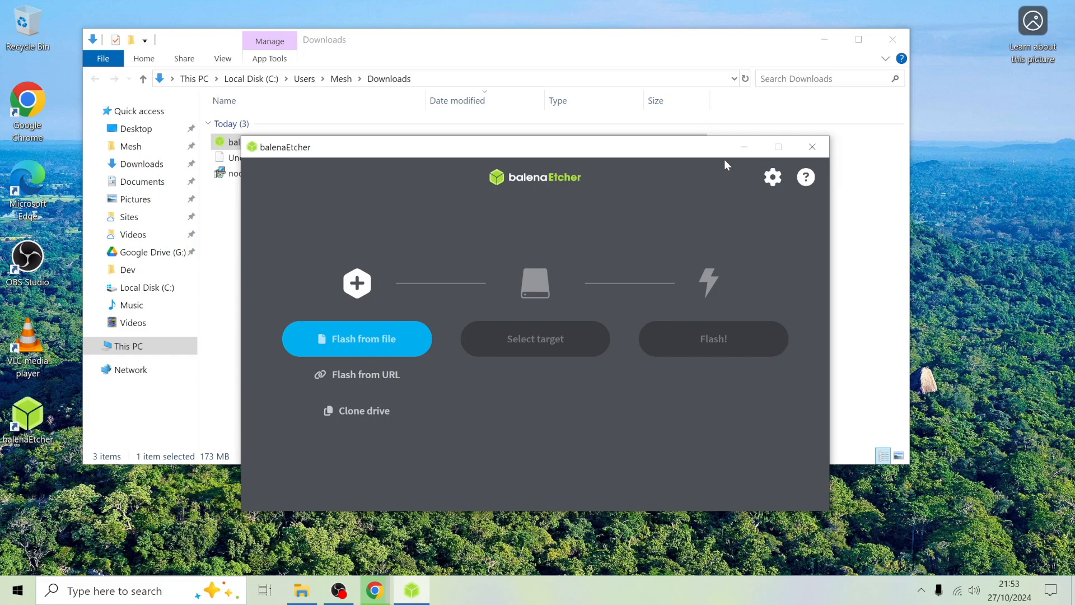
left_click_drag(689, 149, 692, 157)
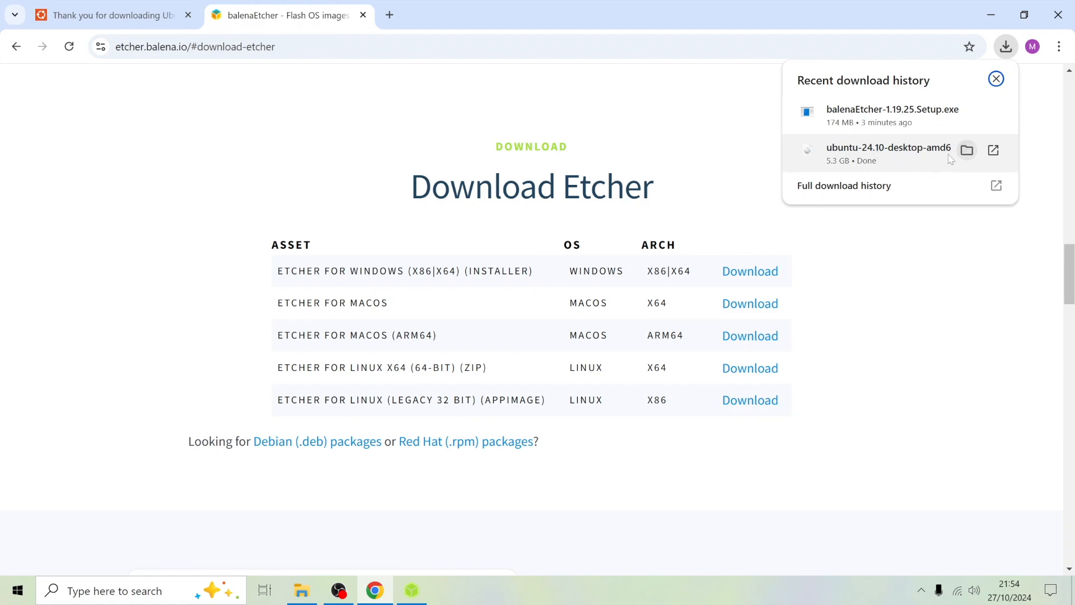
Check the downloaded ubuntu-24.10-desktop-amd64 image in its folder, and minimise the folder and browser windows to return to balenaEtcher.
left_click(969, 150)
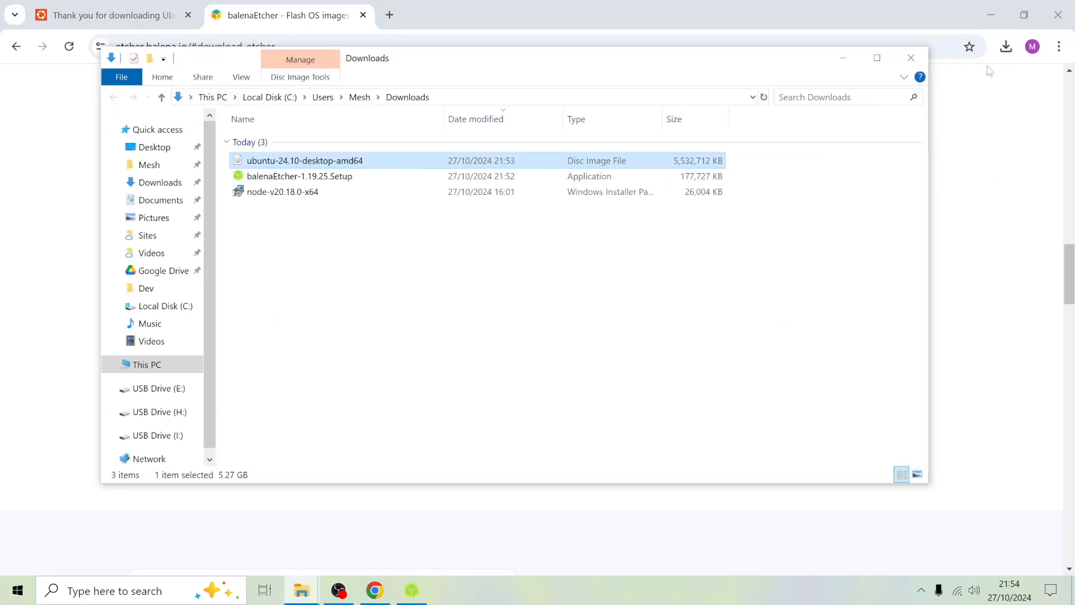
left_click(843, 57)
left_click(991, 15)
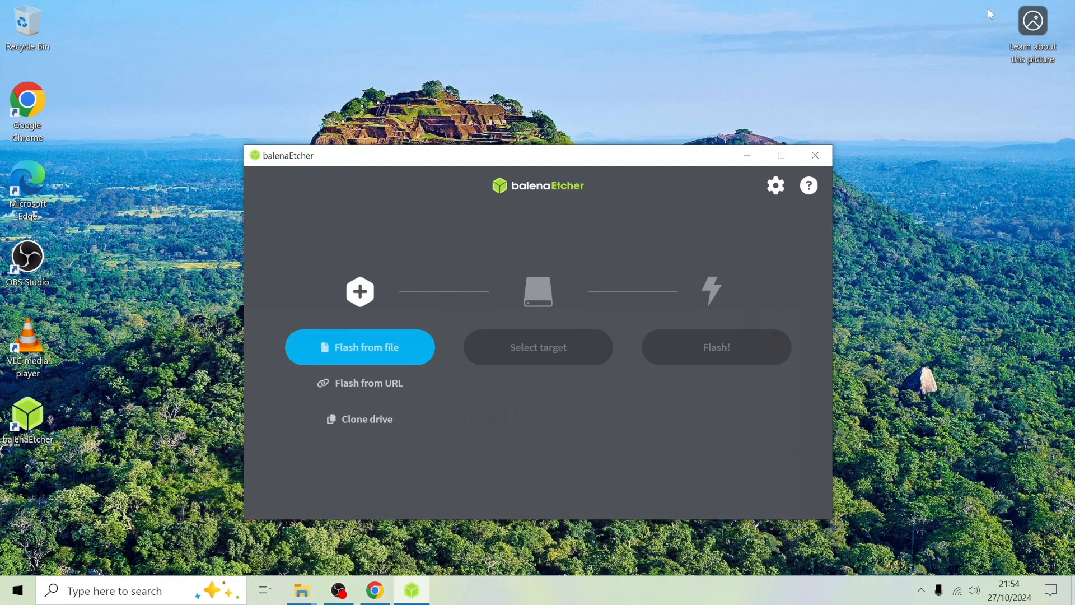
Choose the ubuntu-24.10-desktop-amd64 image from the Downloads folder as the file to flash.
left_click_drag(627, 158, 633, 105)
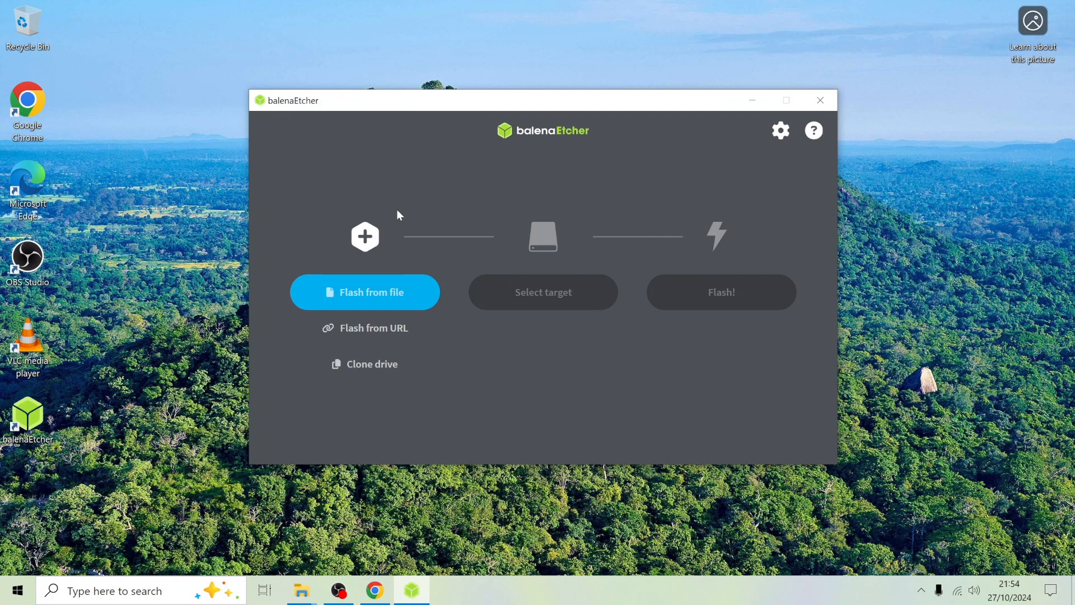
left_click(384, 292)
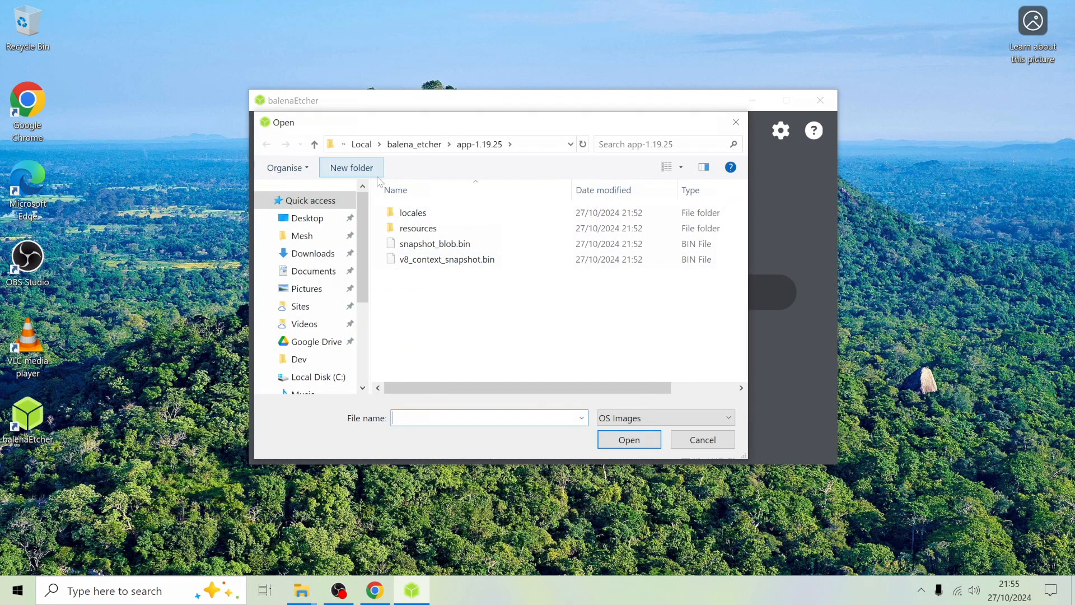
left_click(298, 255)
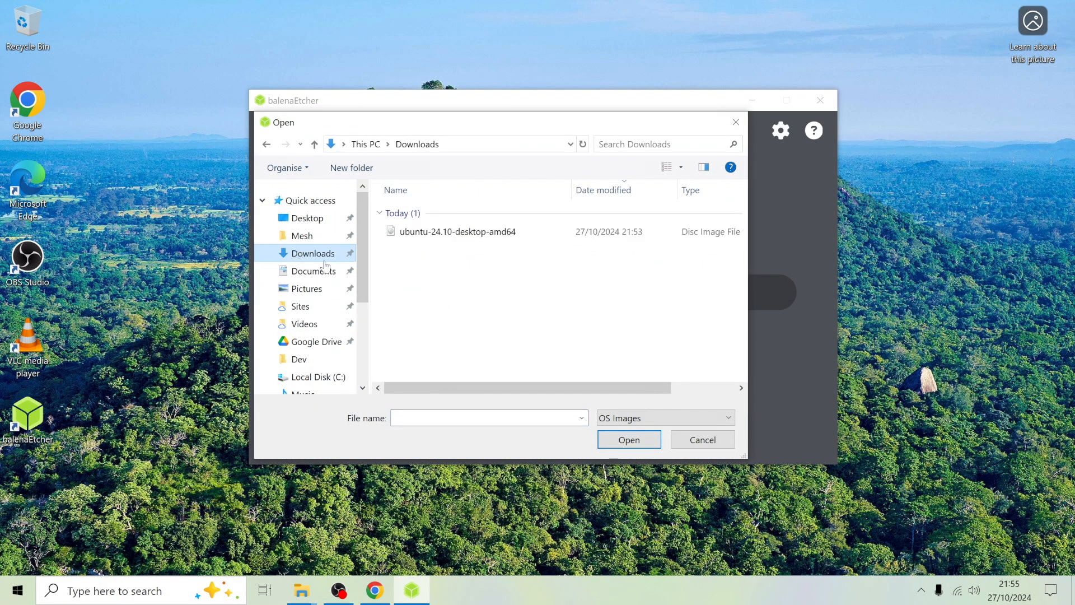
left_click(485, 234)
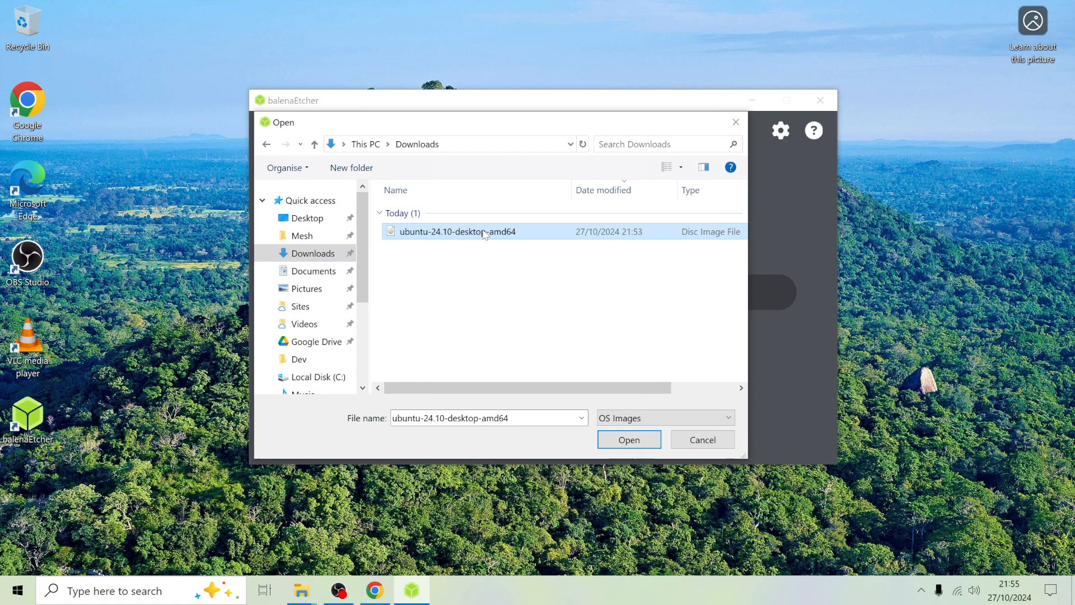
left_click(642, 440)
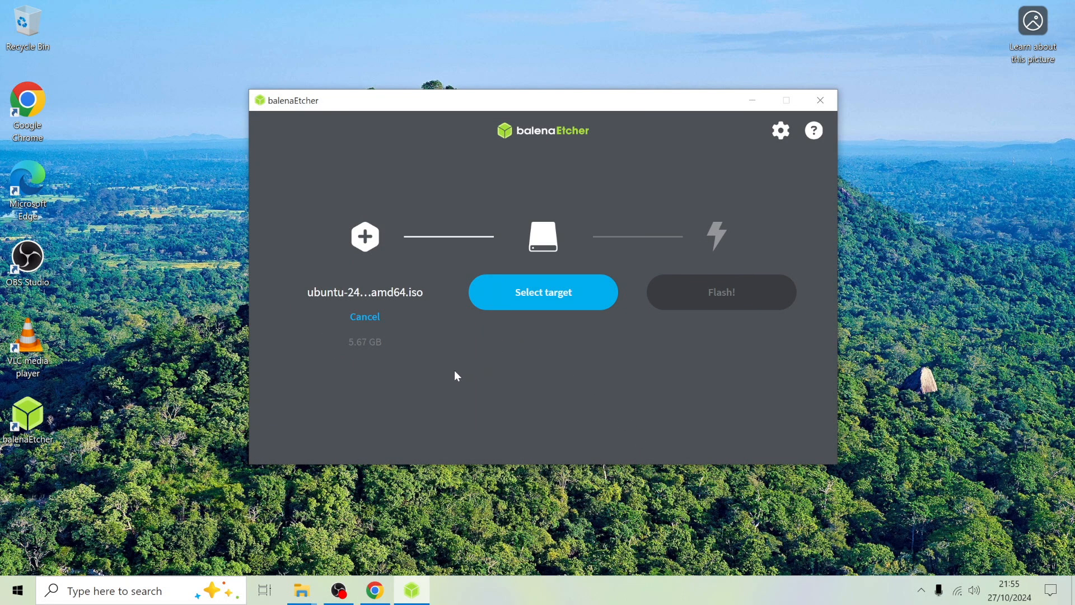
Select the SanDisk Cruzer Blade USB Device as the target drive and start flashing the Ubuntu image to it.
left_click(558, 291)
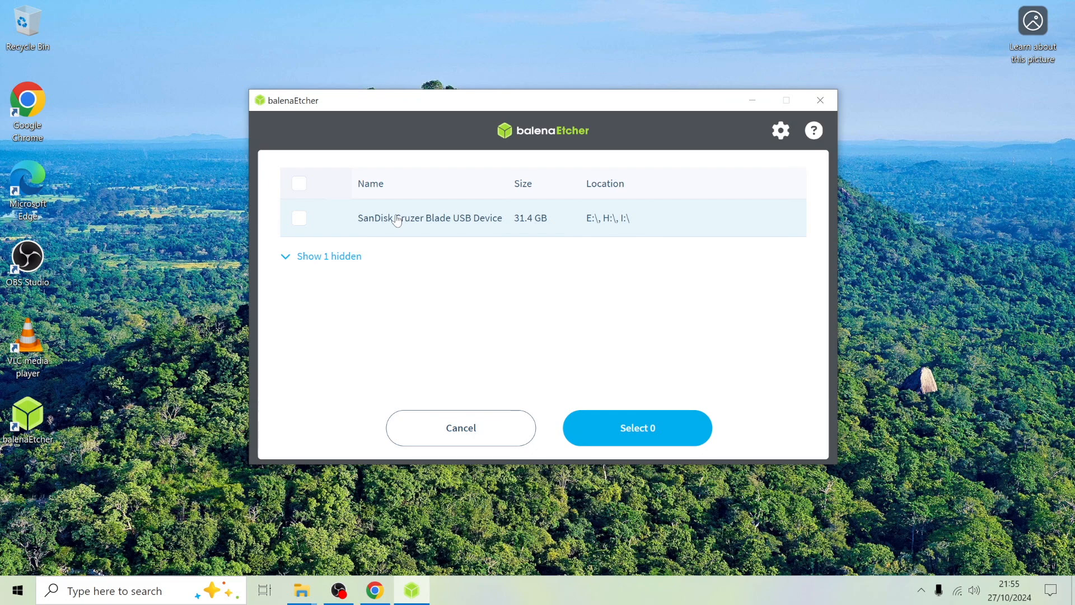
left_click(300, 219)
left_click(650, 428)
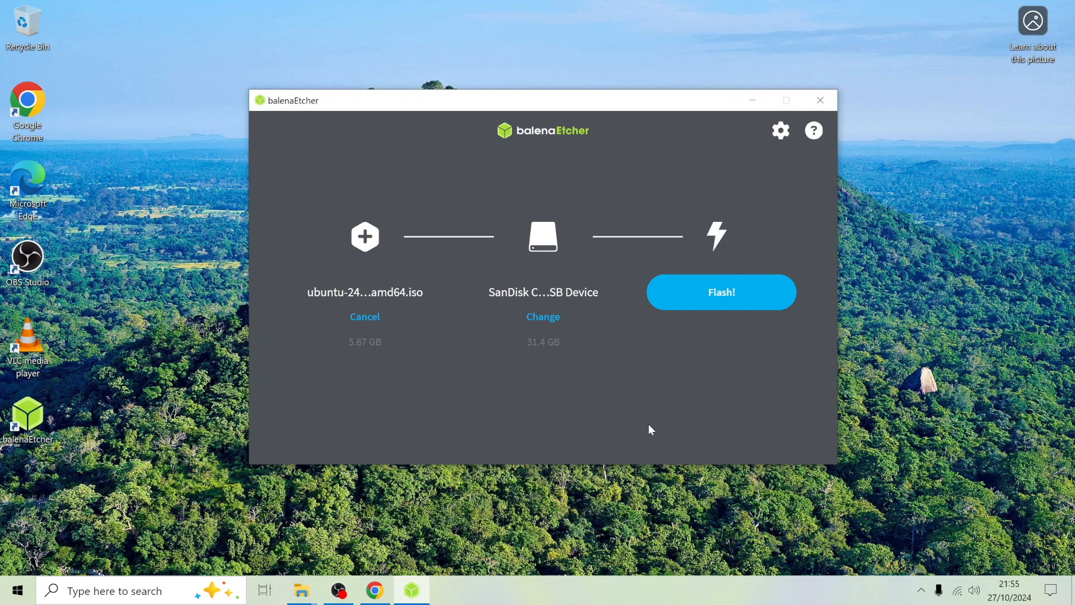
left_click(726, 296)
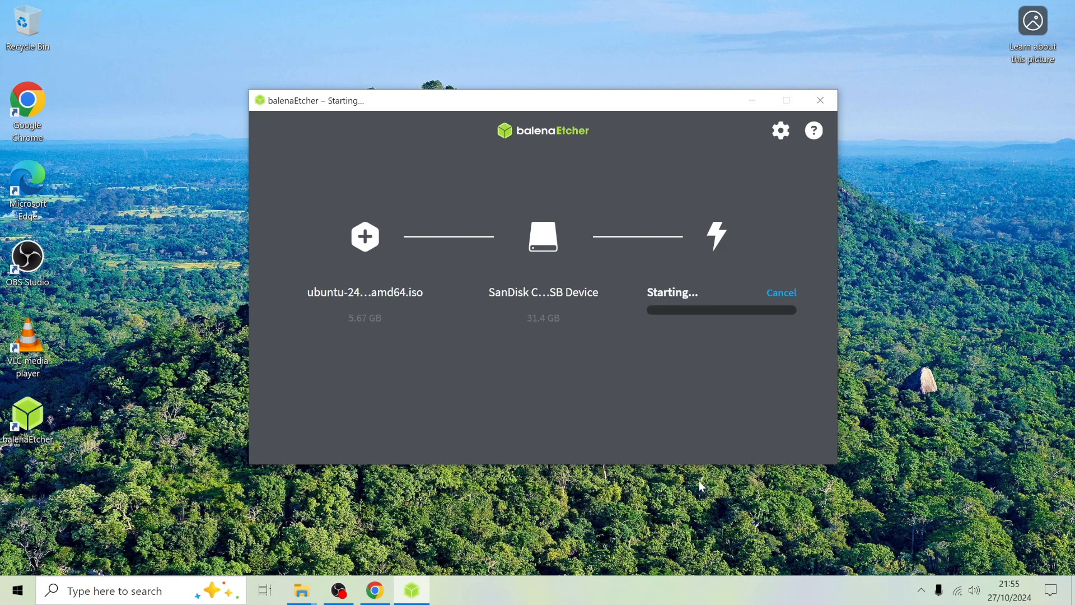